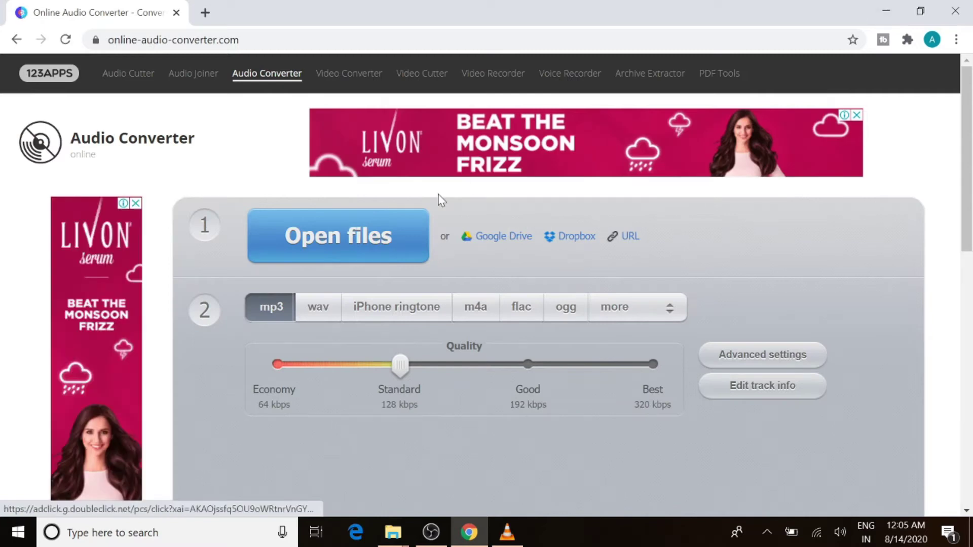
- Load the raw recording audio file from the Desktop into the online audio converter
left_click(344, 235)
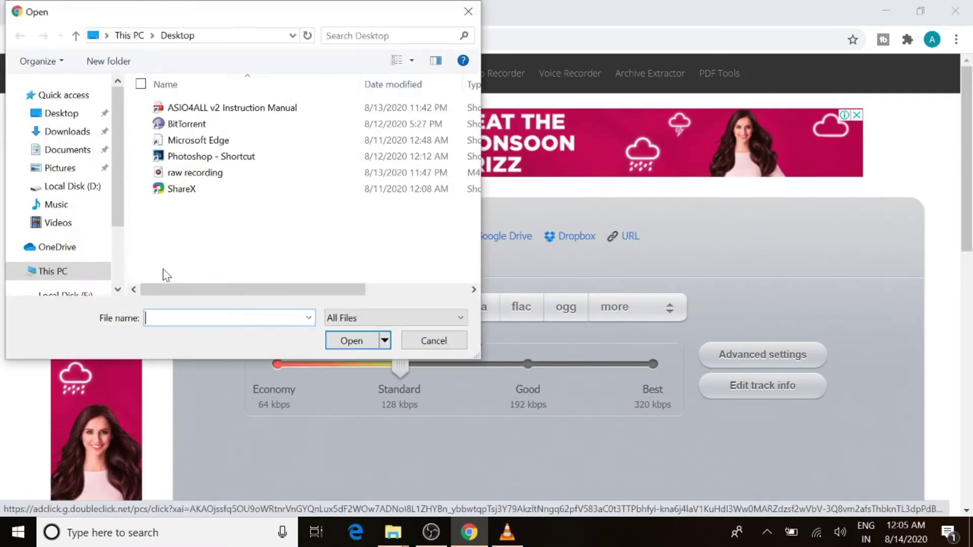
left_click(184, 177)
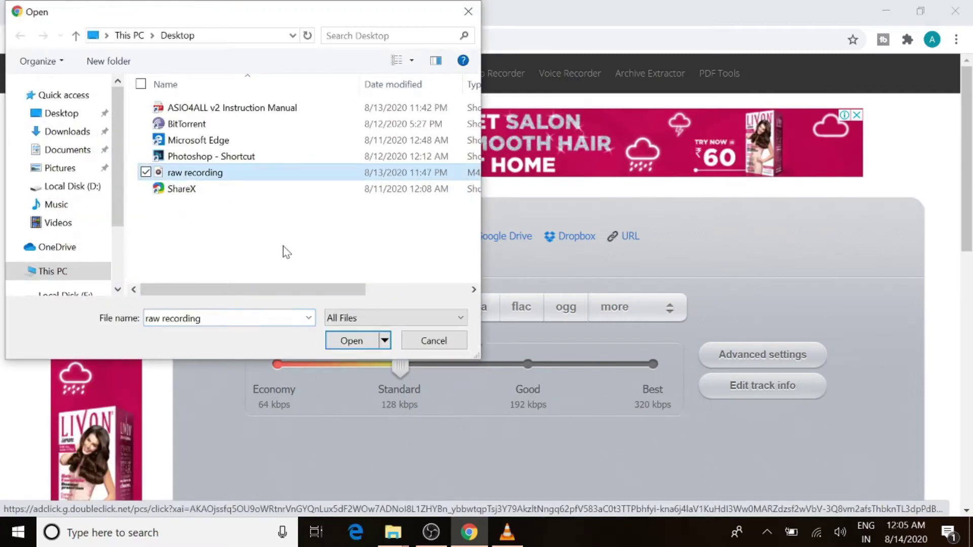
left_click(350, 340)
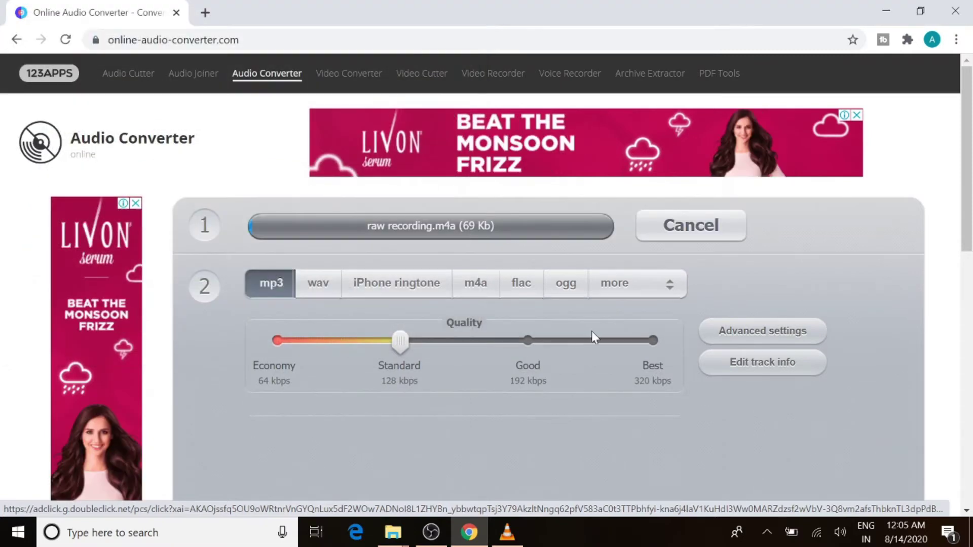
- Convert the recording to mp3 at Standard 128 kbps quality and download the converted file
scroll(594, 335, "down", 5)
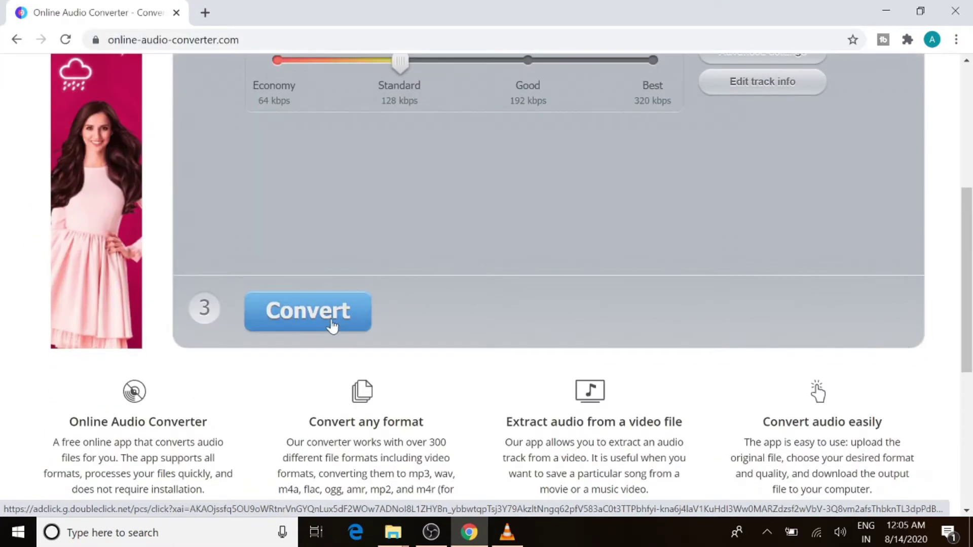
left_click(331, 322)
scroll(515, 259, "up", 3)
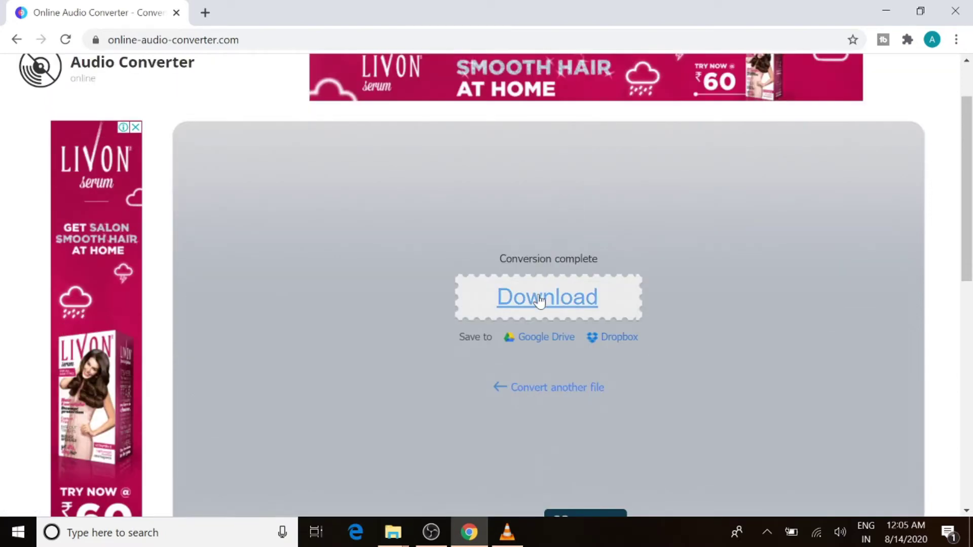
left_click(539, 301)
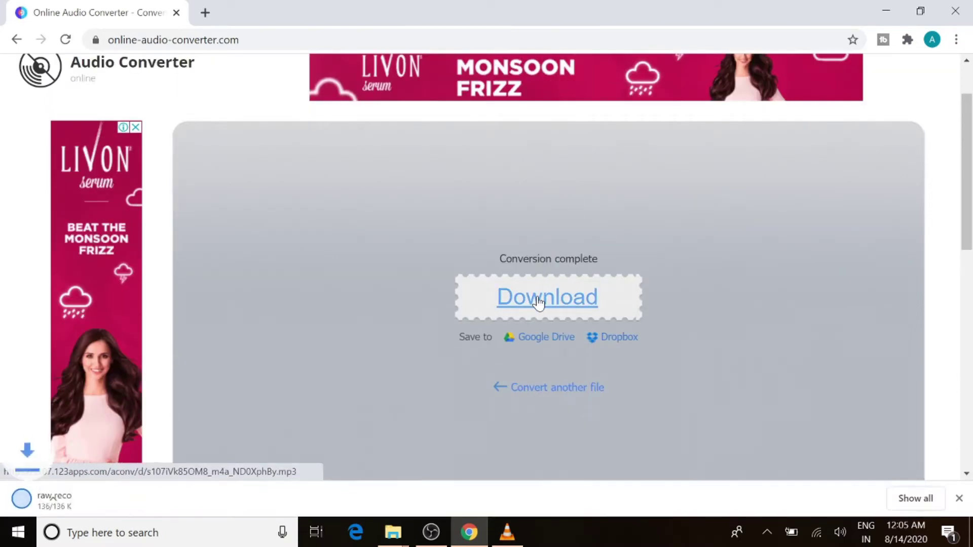
- Show the downloaded mp3 in its folder and transfer it from Downloads to the Desktop
left_click(157, 501)
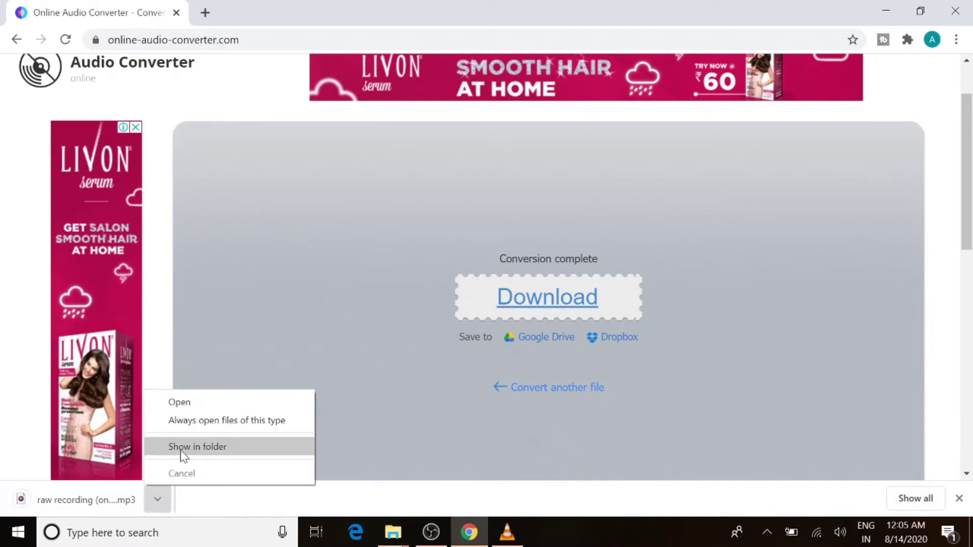
left_click(183, 448)
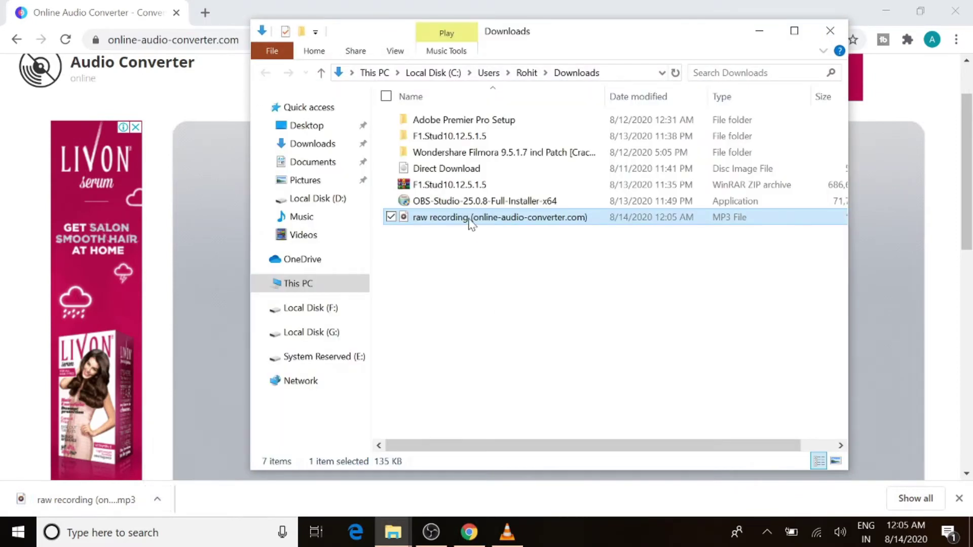
right_click(470, 223)
left_click(176, 411)
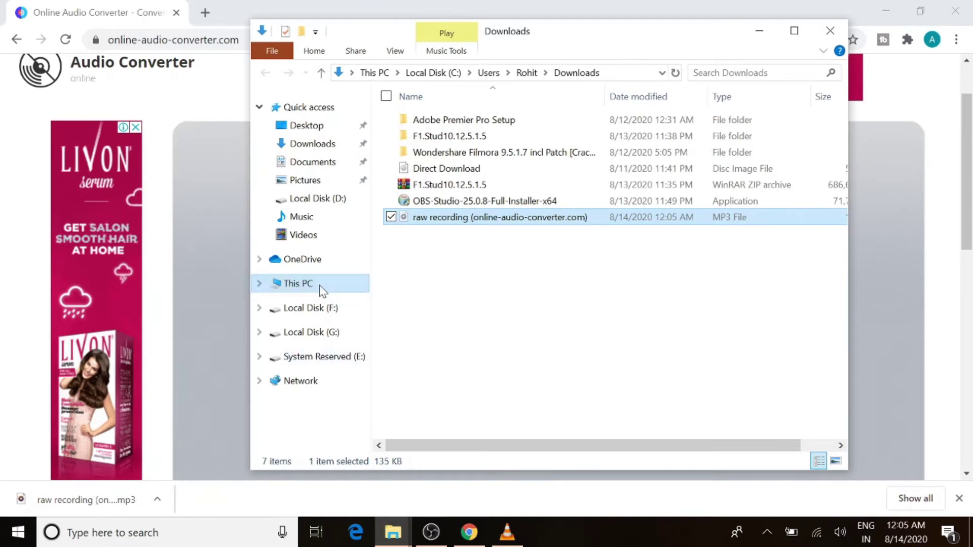
left_click(315, 130)
right_click(474, 272)
left_click(429, 351)
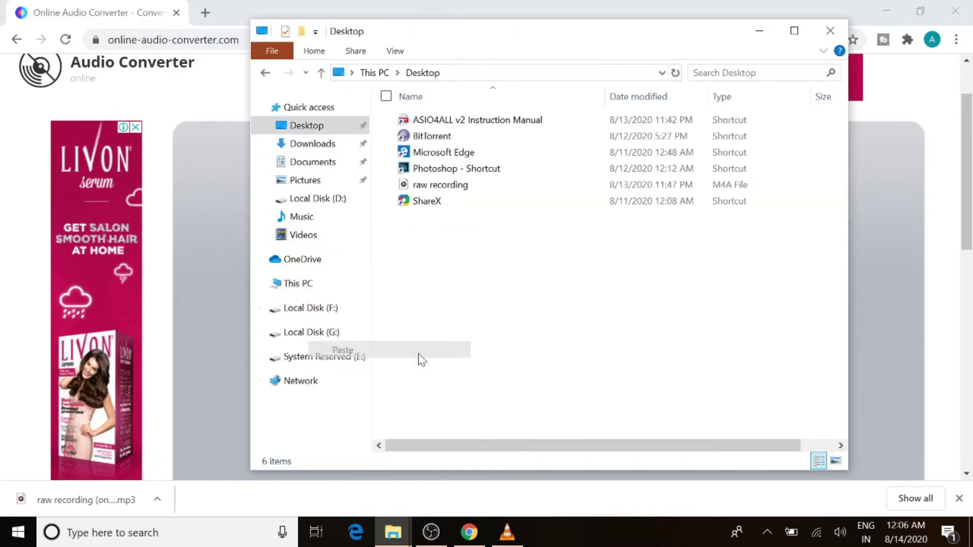
left_click(547, 337)
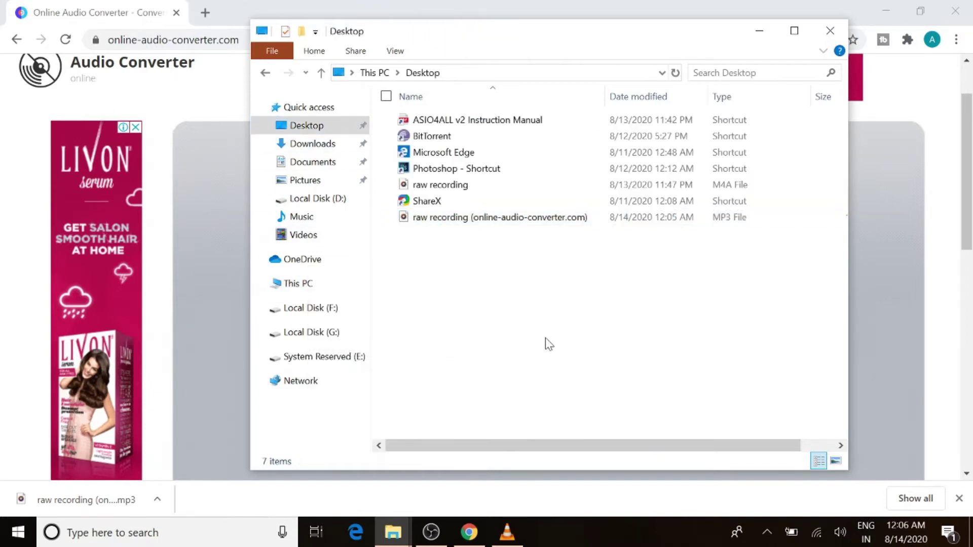
- Close the file window and converter page, and launch FL Studio 12 (64bit) with the channel rack closed
left_click(831, 31)
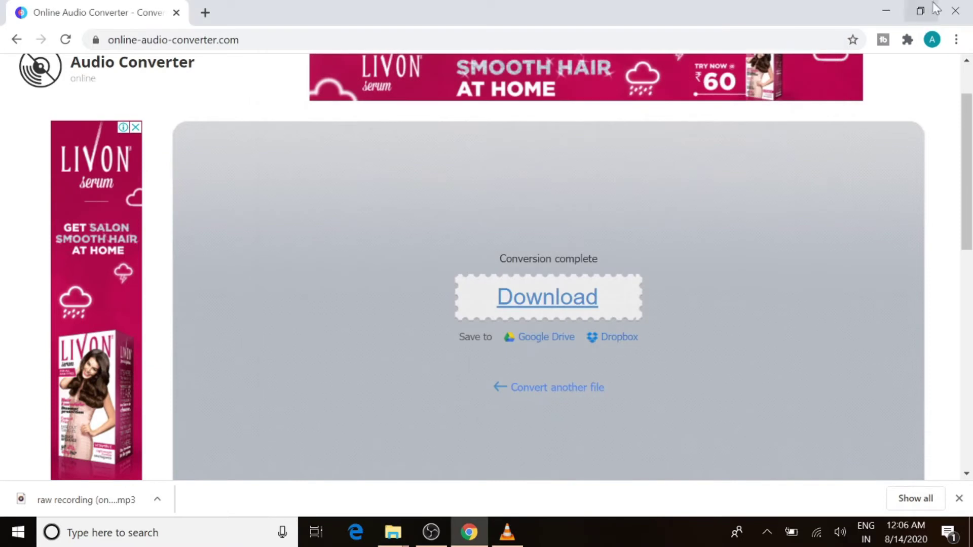
left_click(177, 13)
double_click(156, 108)
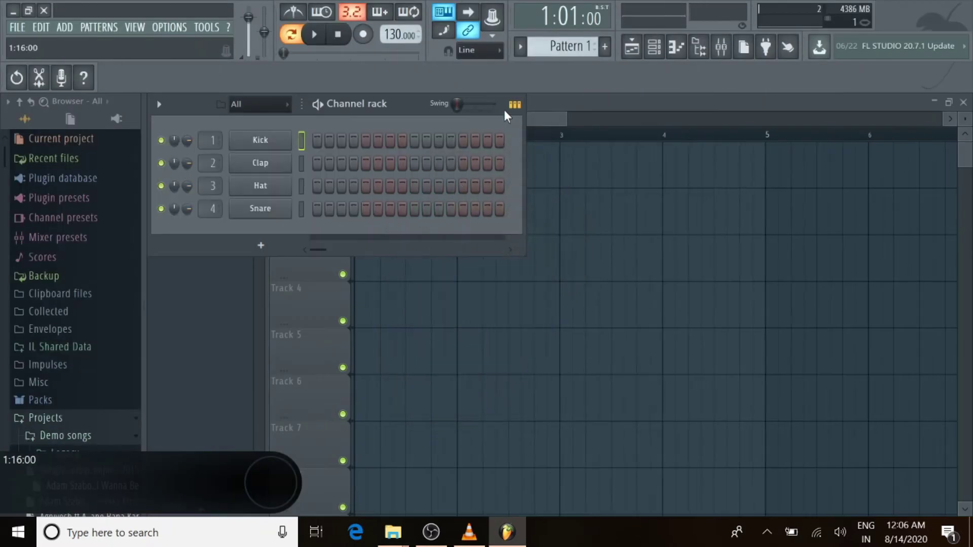
left_click(548, 108)
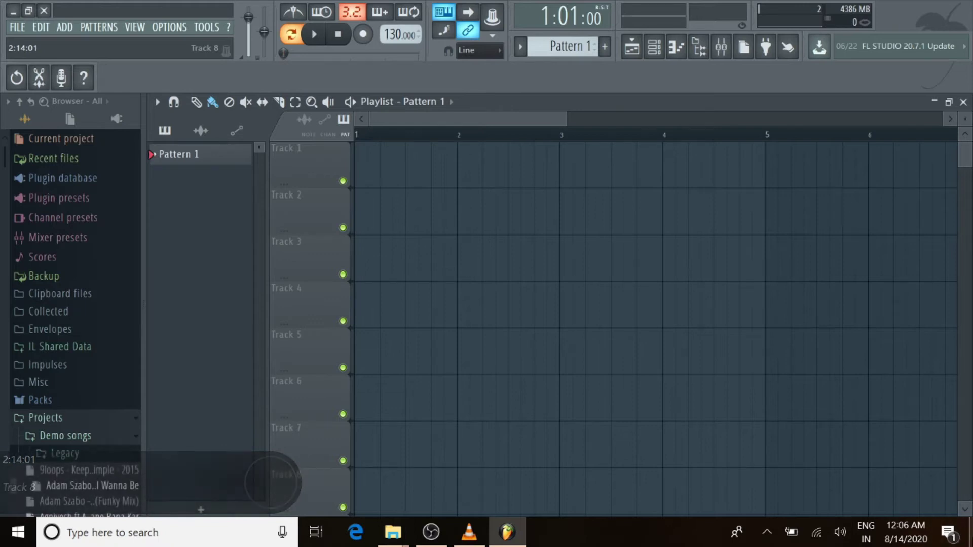
- Examine the properties of the converted mp3 on the Windows desktop
left_click(972, 541)
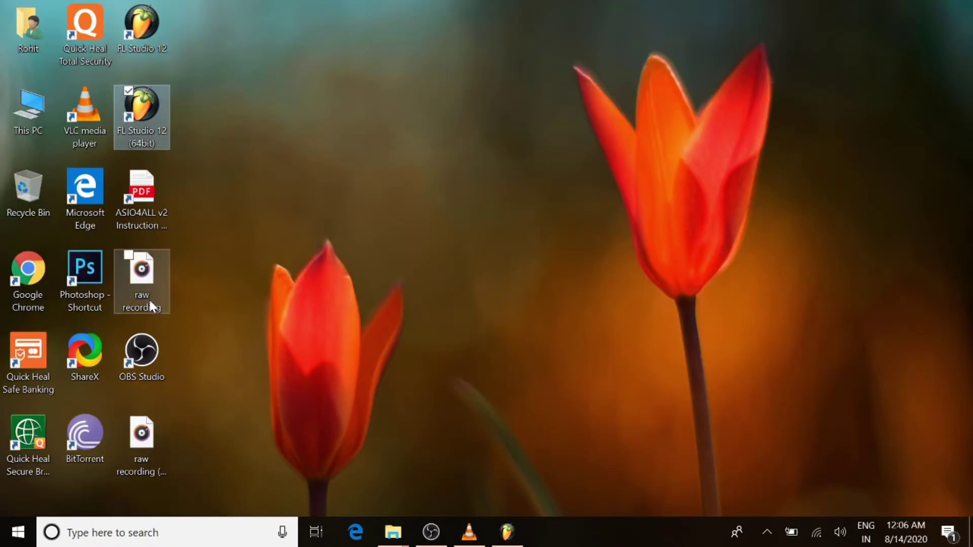
left_click(151, 442)
right_click(141, 445)
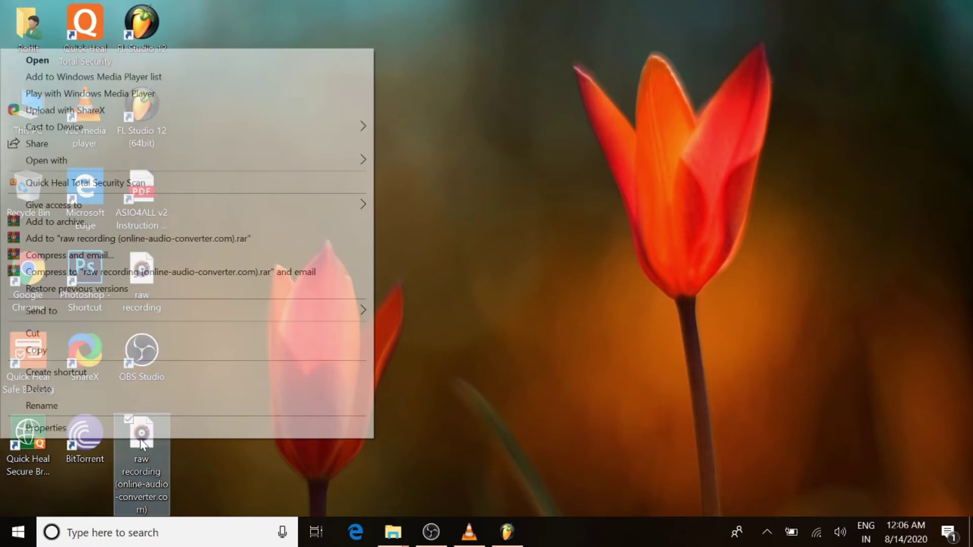
left_click(136, 427)
double_click(259, 217)
left_click(404, 129)
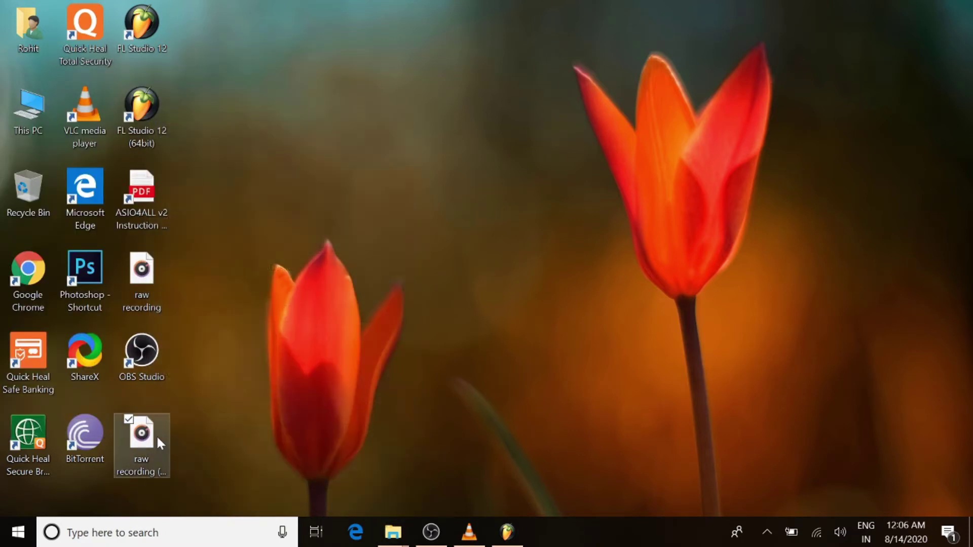
- Add the converted mp3 from the desktop to Track 1 of the FL Studio playlist and play it from the start
left_click_drag(143, 435, 359, 166)
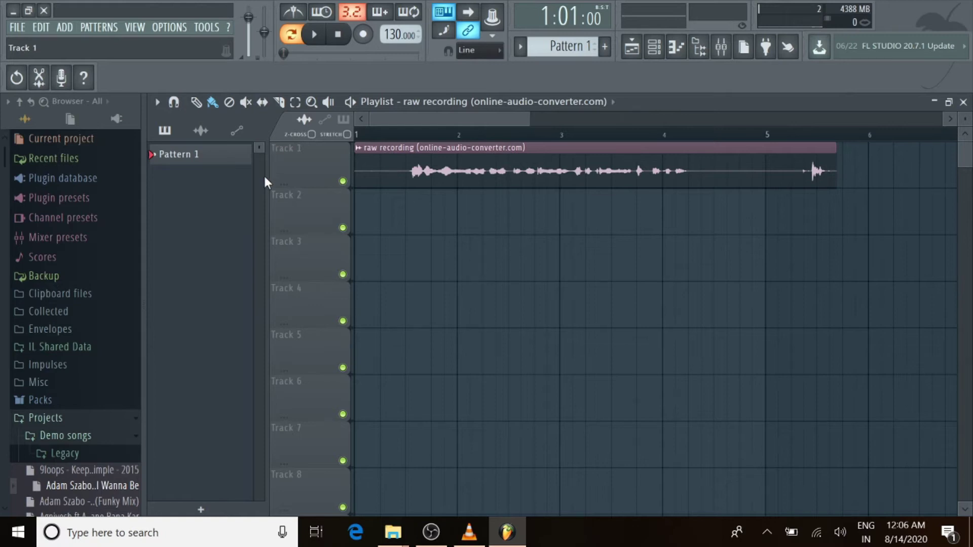
left_click_drag(366, 133, 322, 138)
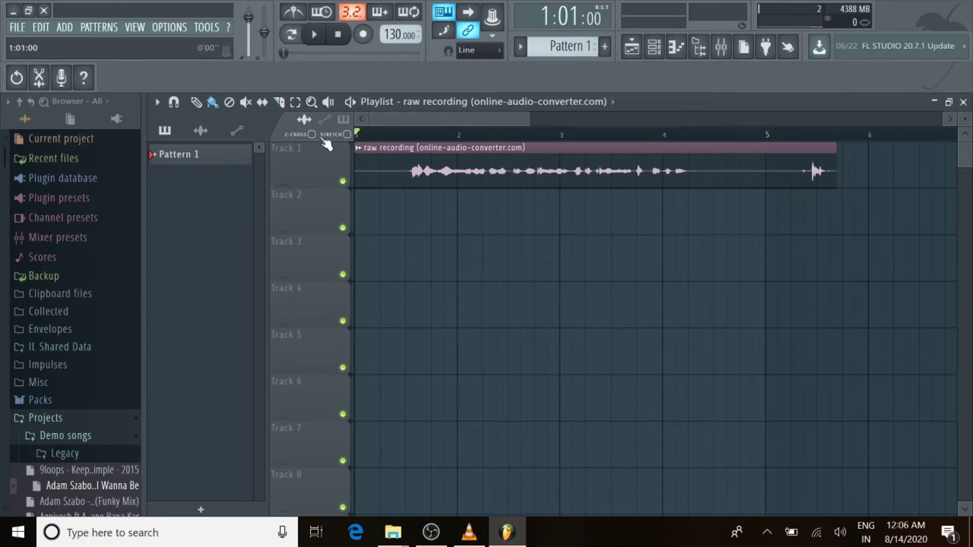
left_click(315, 36)
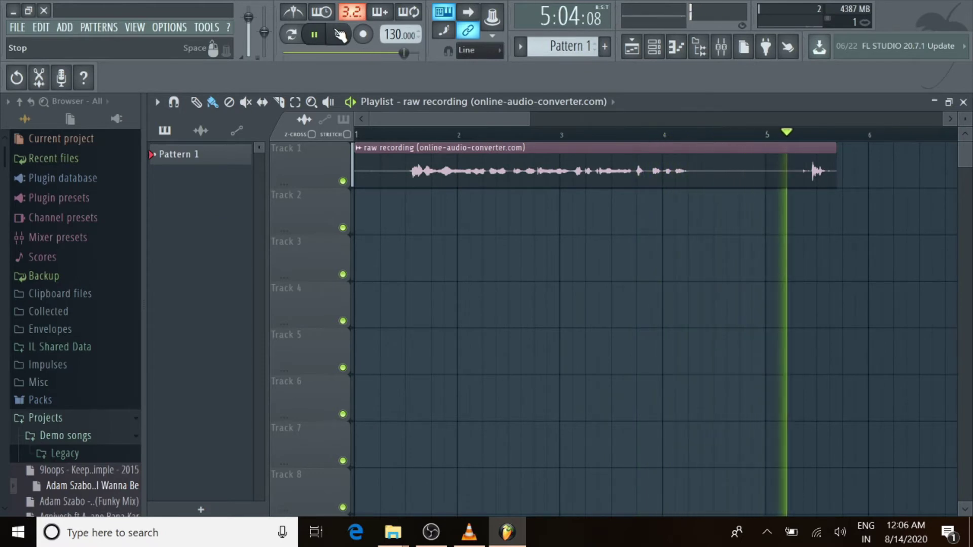
left_click(340, 35)
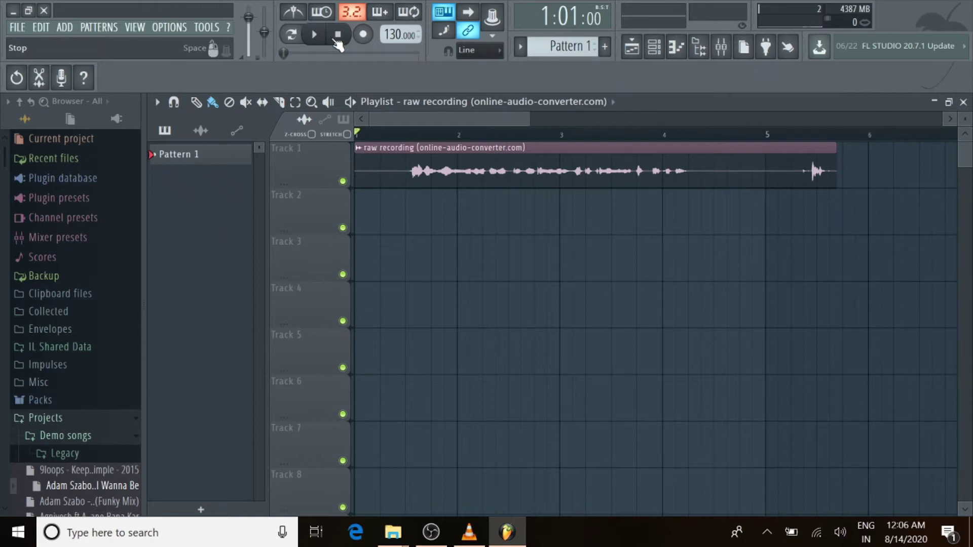
- Open the Track 1 audio clip's sample for editing in Edison
double_click(392, 148)
left_click_drag(392, 186, 396, 94)
right_click(384, 372)
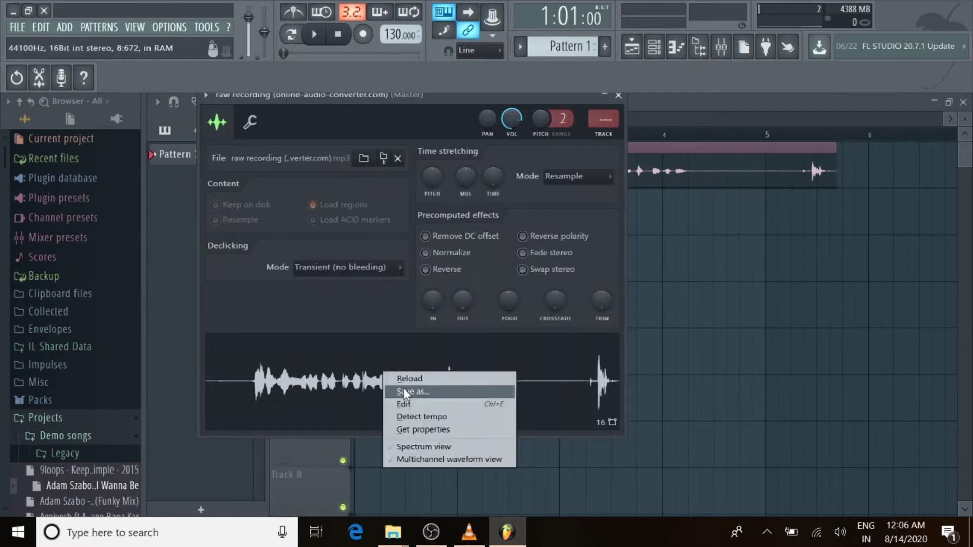
left_click(413, 406)
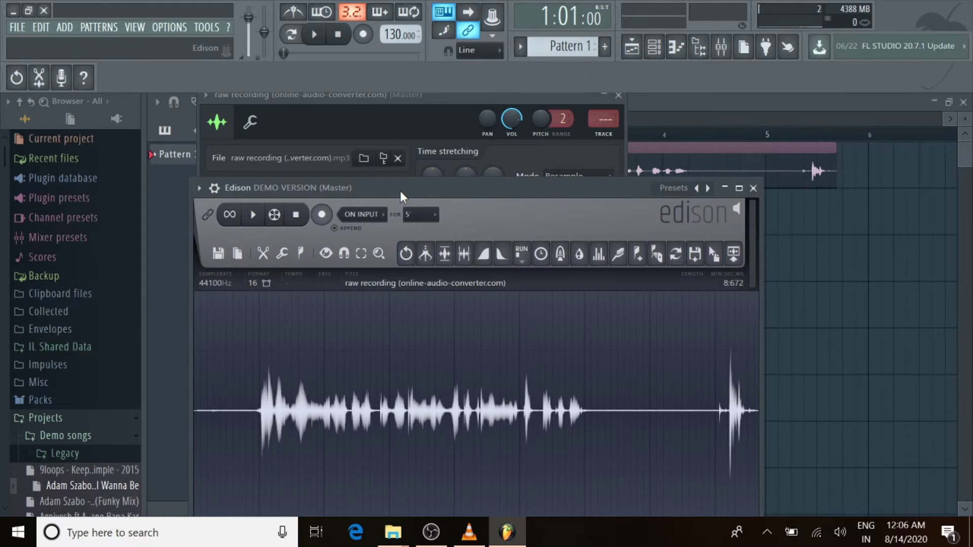
left_click_drag(400, 190, 417, 36)
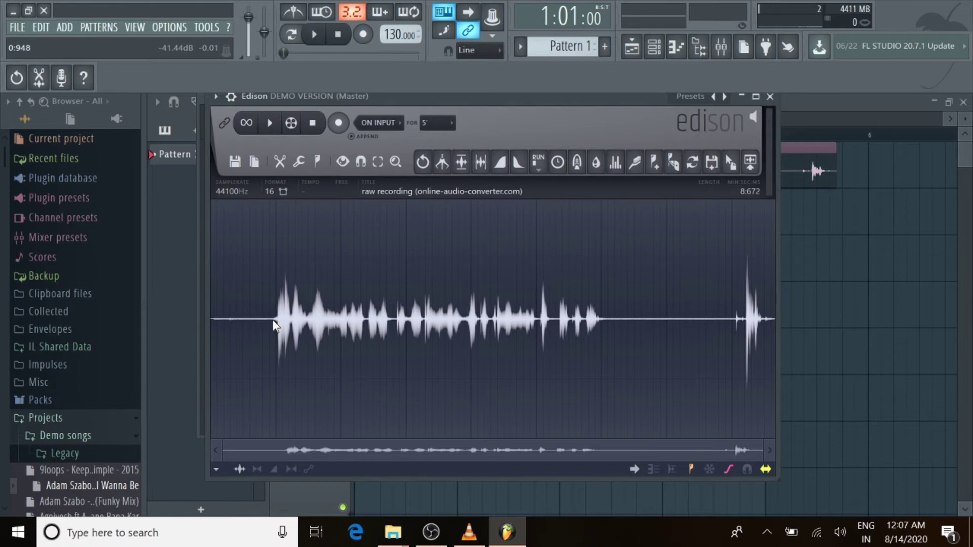
- Play the sample in Edison and delete the noise burst at its end, from 8:011 to 8:672
left_click(269, 122)
left_click_drag(732, 319, 775, 314)
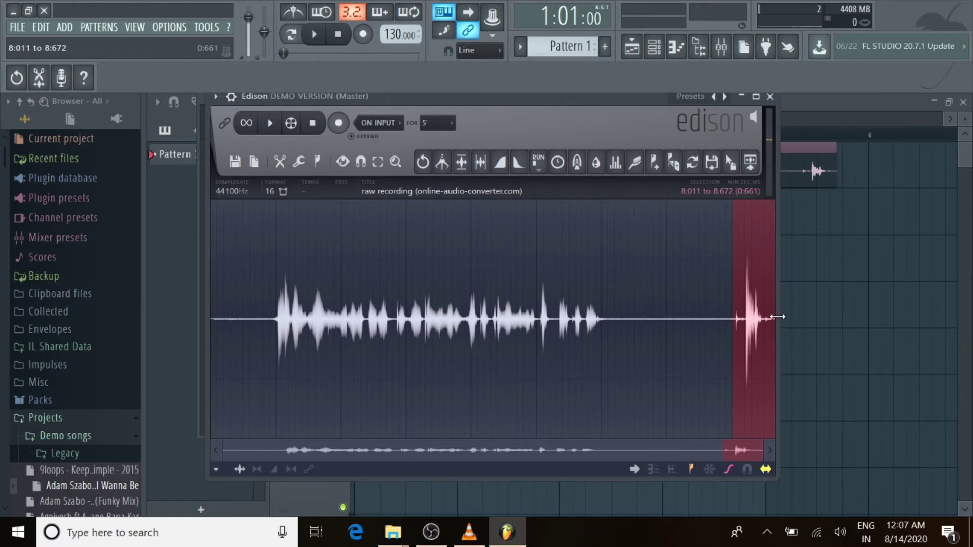
key("Delete")
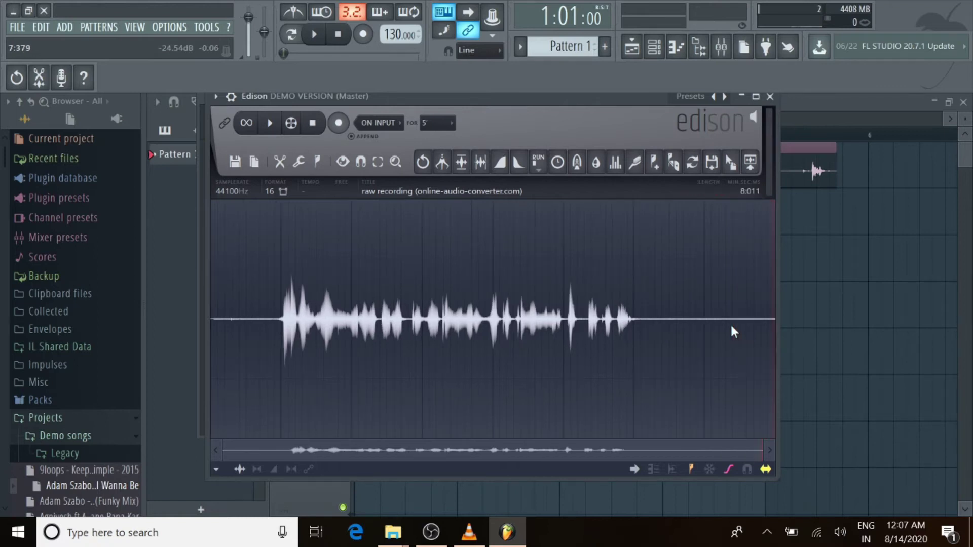
- Audition the voice-free lead-in from 0:000 to 1:035 and acquire a noise profile from it
scroll(257, 299, "up", 4)
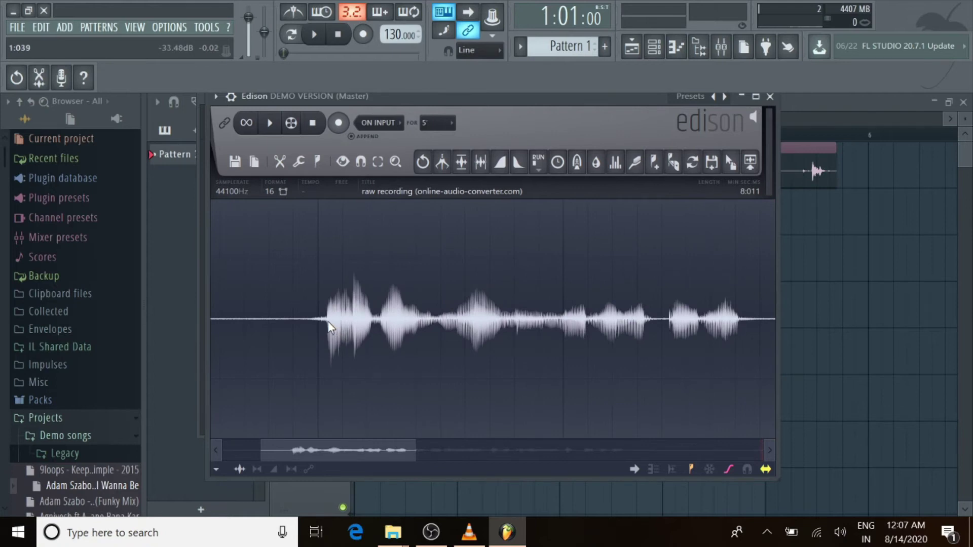
left_click_drag(329, 327, 130, 348)
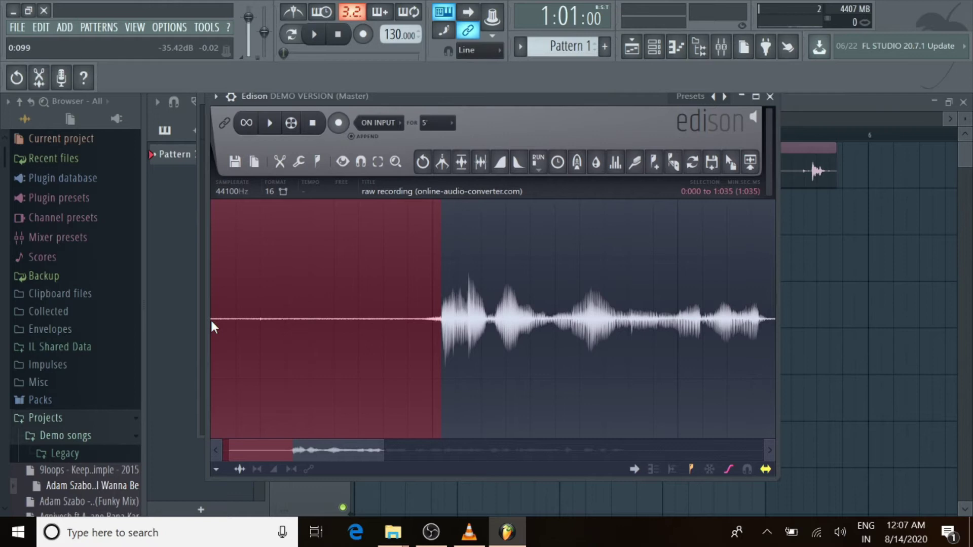
left_click_drag(212, 322, 142, 318)
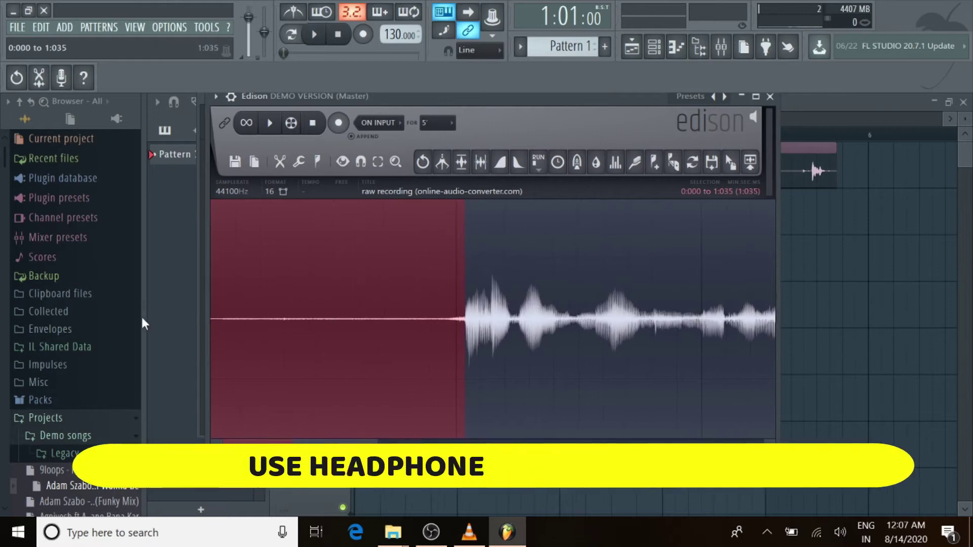
left_click(276, 124)
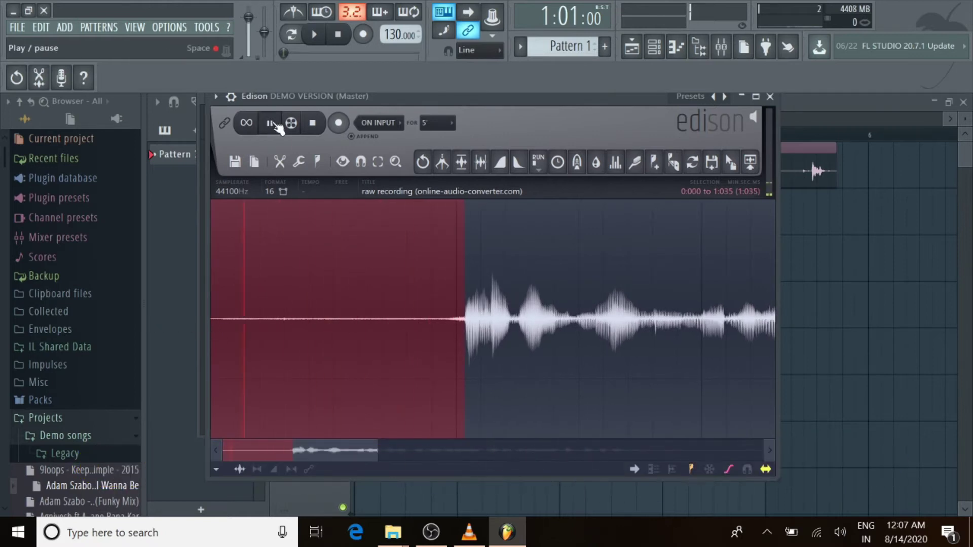
left_click(276, 124)
mouse_move(402, 96)
left_mouse_down()
mouse_move(405, 135)
mouse_move(400, 112)
left_mouse_up()
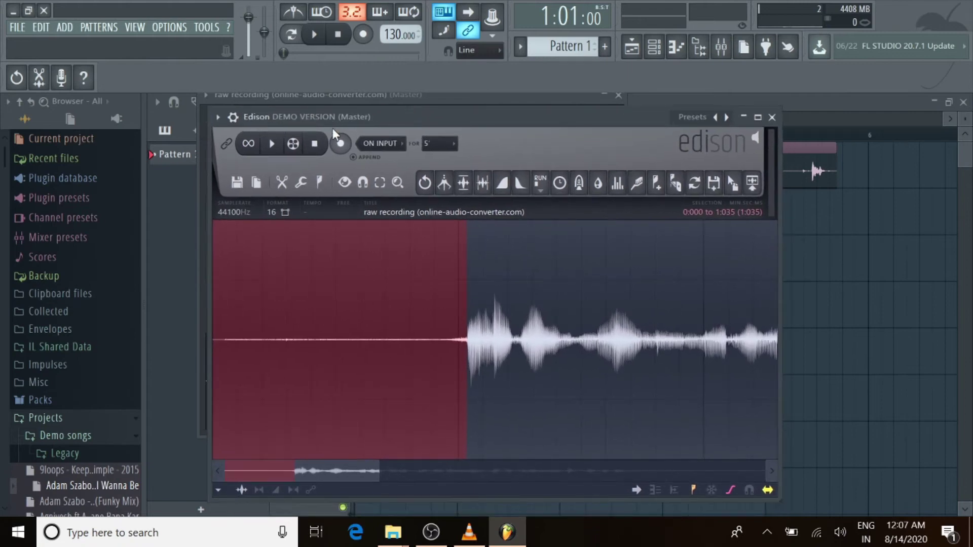
right_click(637, 183)
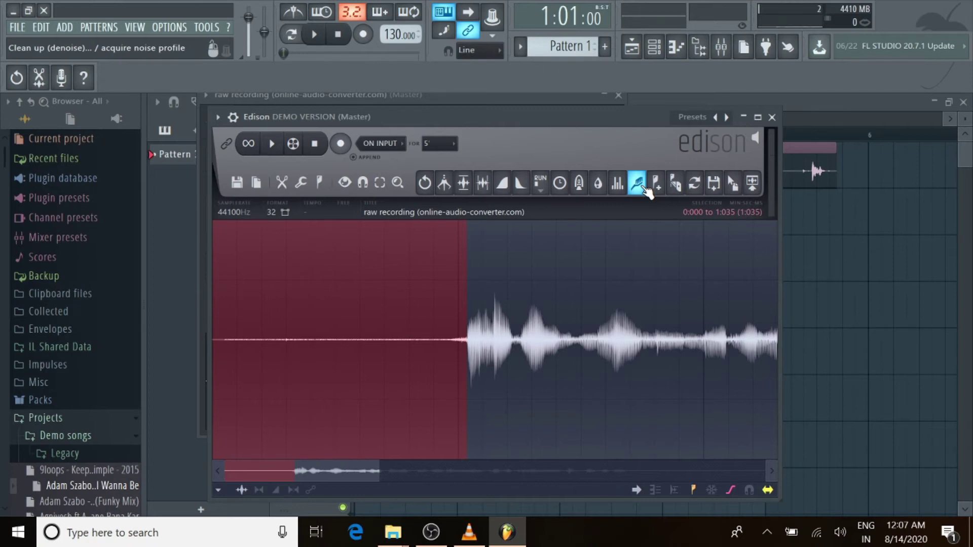
- Select the whole sample from 0:000 to 8:011, preview the denoiser on it with the acquired noise profile, and apply the clean-up
left_click_drag(467, 343, 825, 343)
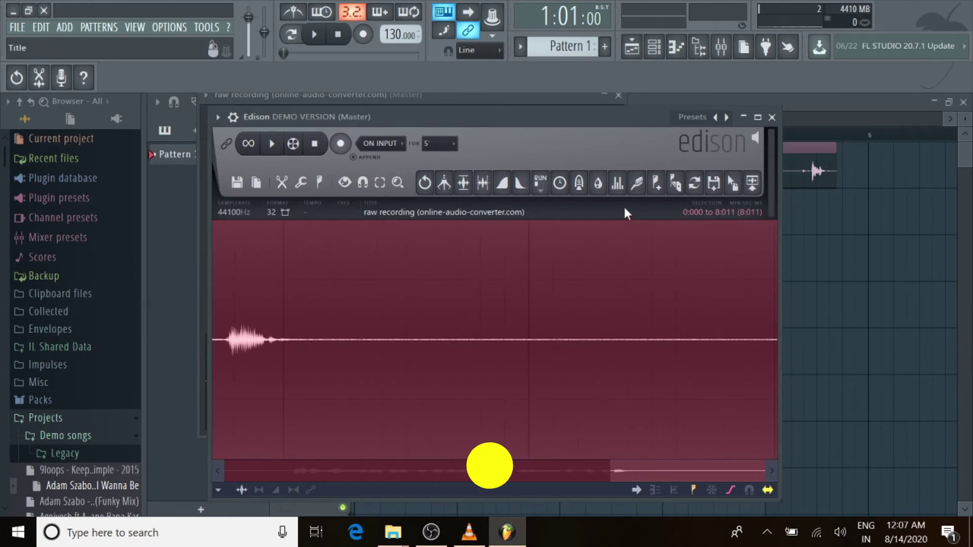
left_click(637, 183)
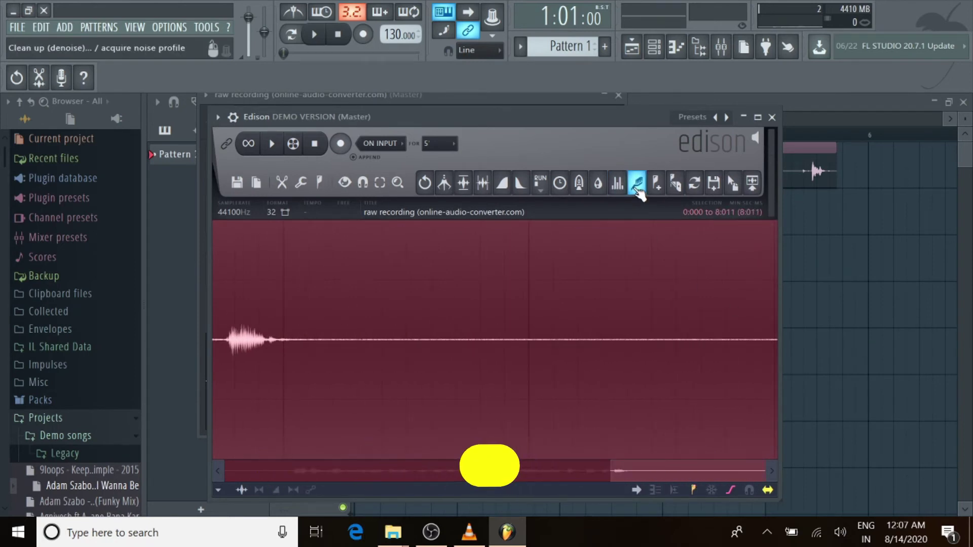
left_click_drag(296, 10, 547, 121)
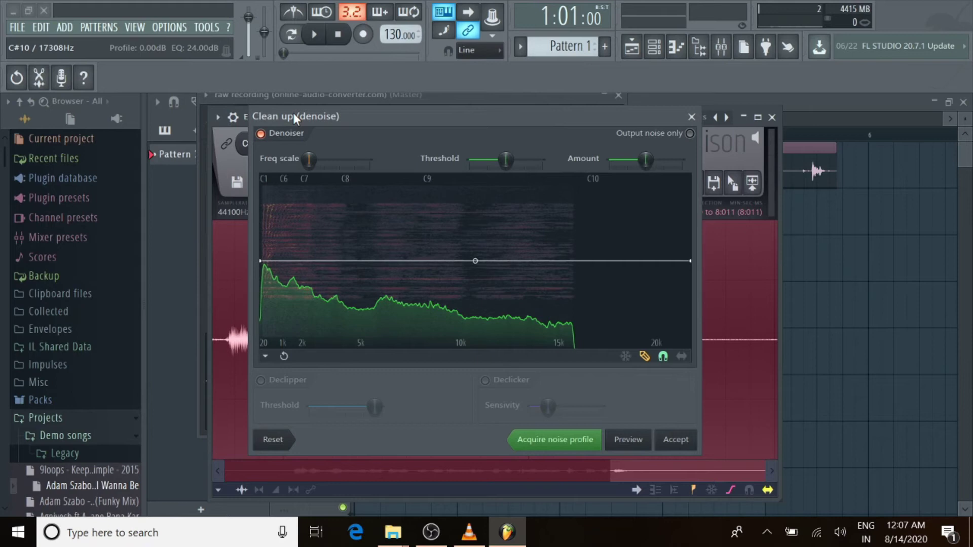
left_click_drag(294, 116, 308, 117)
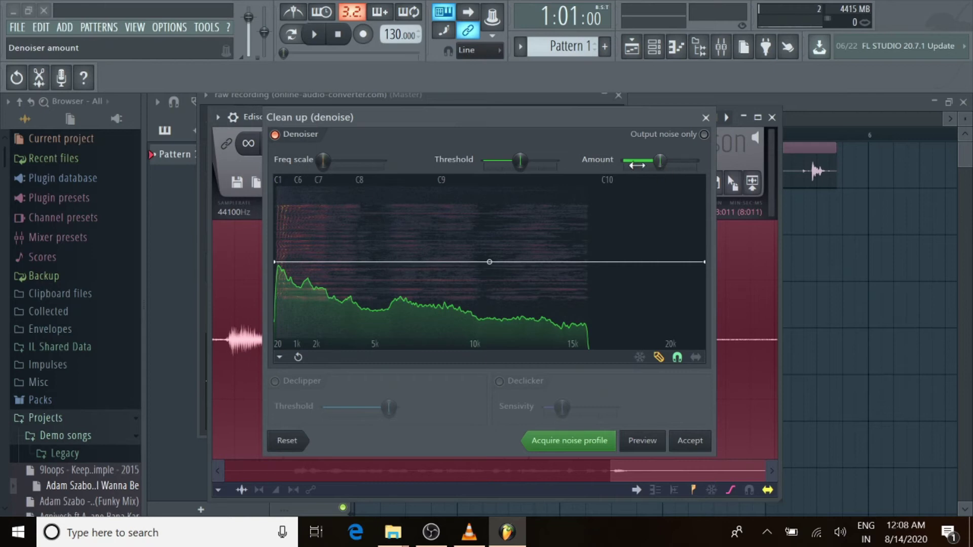
left_click(636, 447)
left_click(637, 447)
left_click(690, 441)
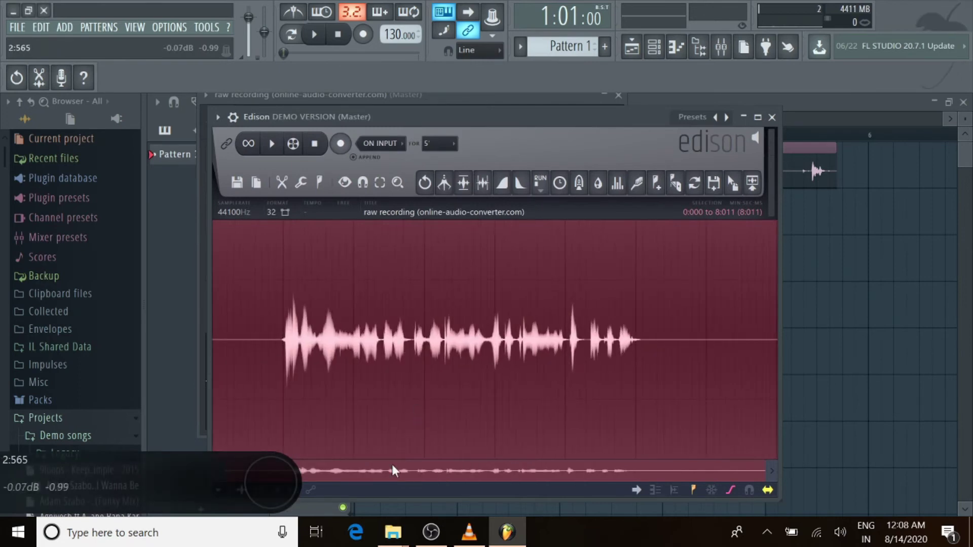
- Place the denoised sample from Edison at the start of Track 2 in the playlist
left_click(684, 190)
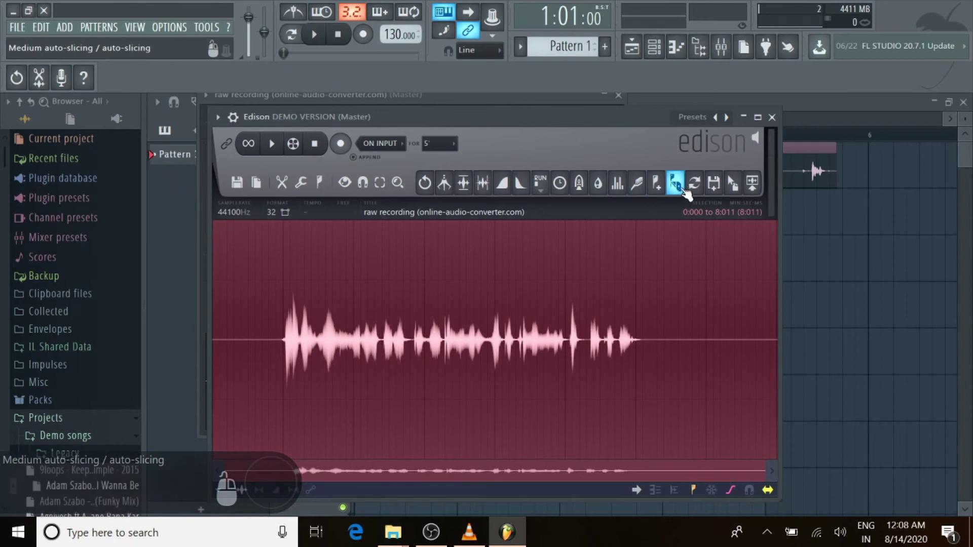
left_click_drag(733, 191, 311, 193)
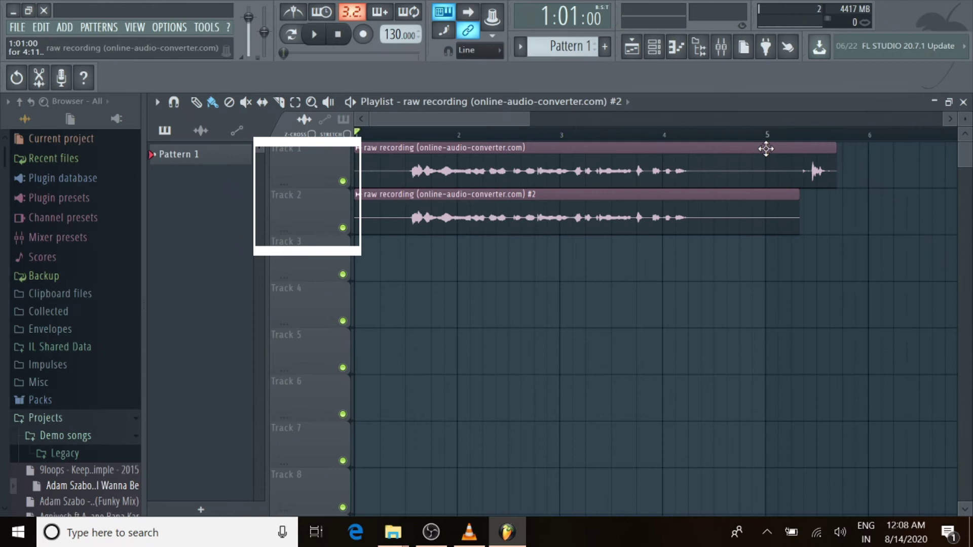
- Compare the original on Track 1 with the denoised clip on Track 2 by soloing and playing each in turn, twice
right_click(343, 182)
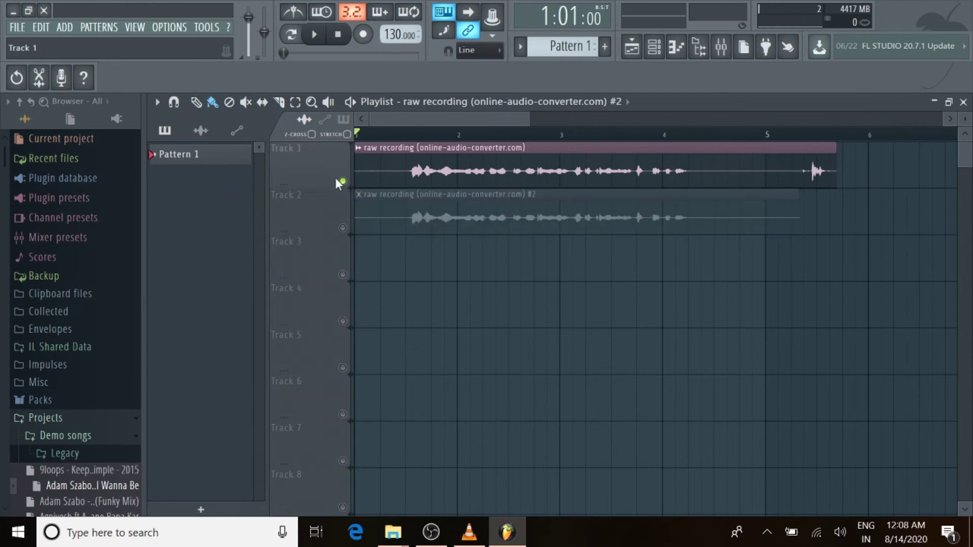
left_click(314, 34)
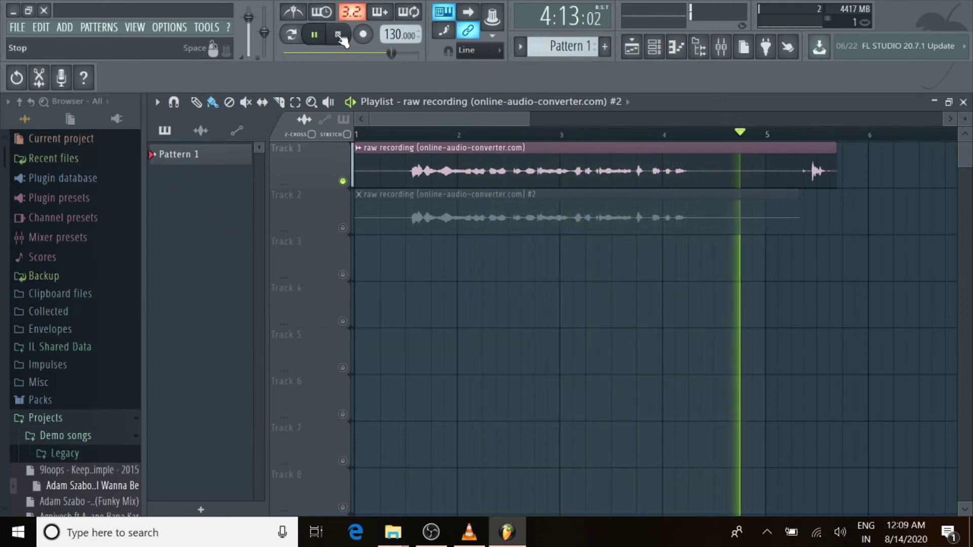
left_click(339, 36)
right_click(343, 228)
left_click(317, 35)
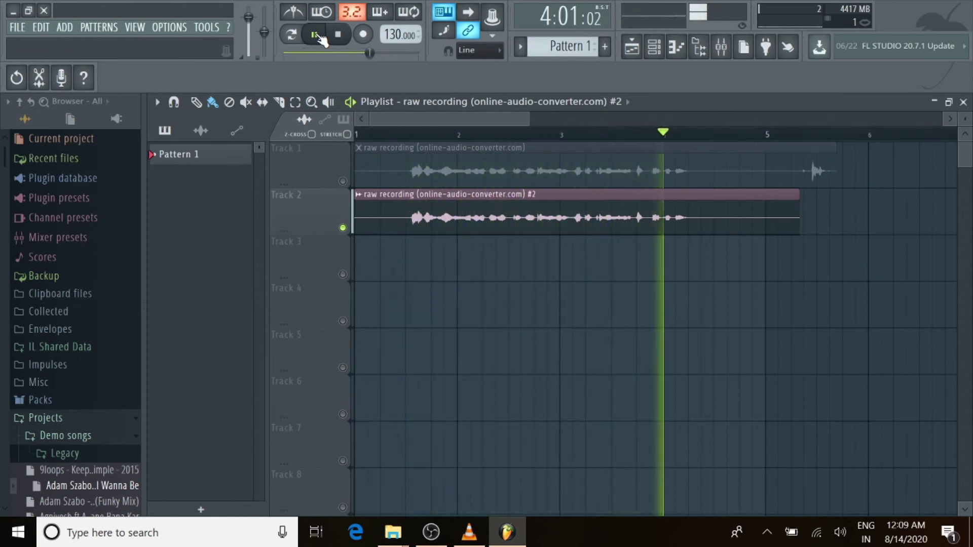
left_click(338, 35)
right_click(342, 181)
key("space")
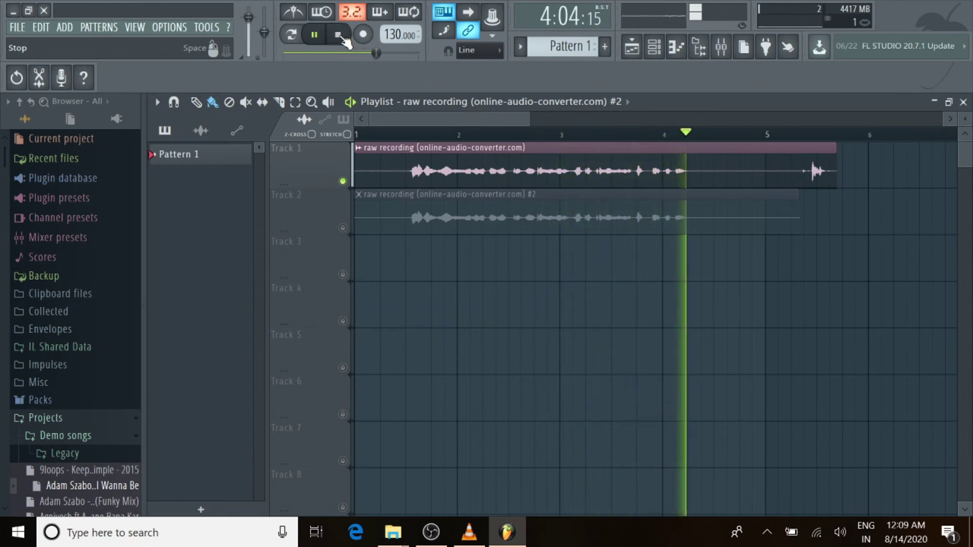
left_click(341, 38)
right_click(343, 227)
left_click(319, 39)
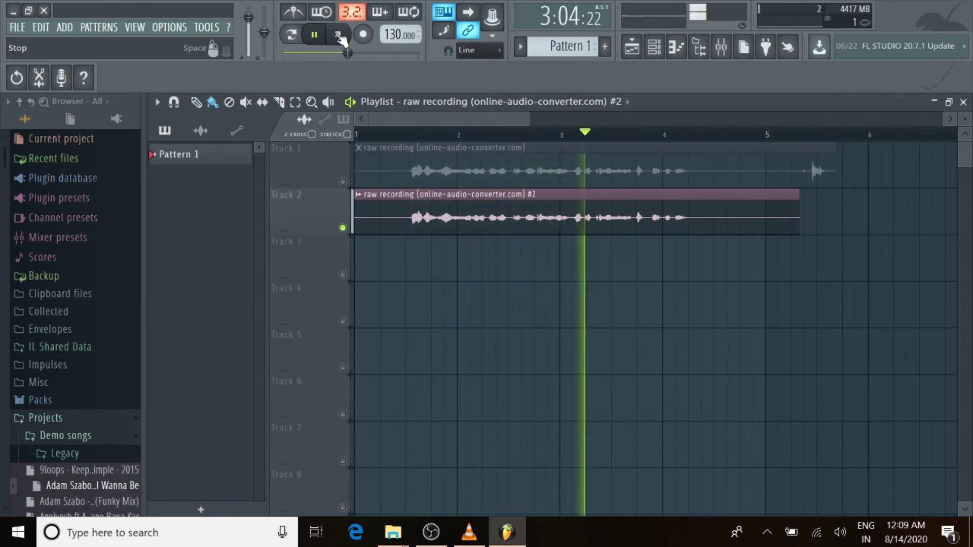
left_click(338, 34)
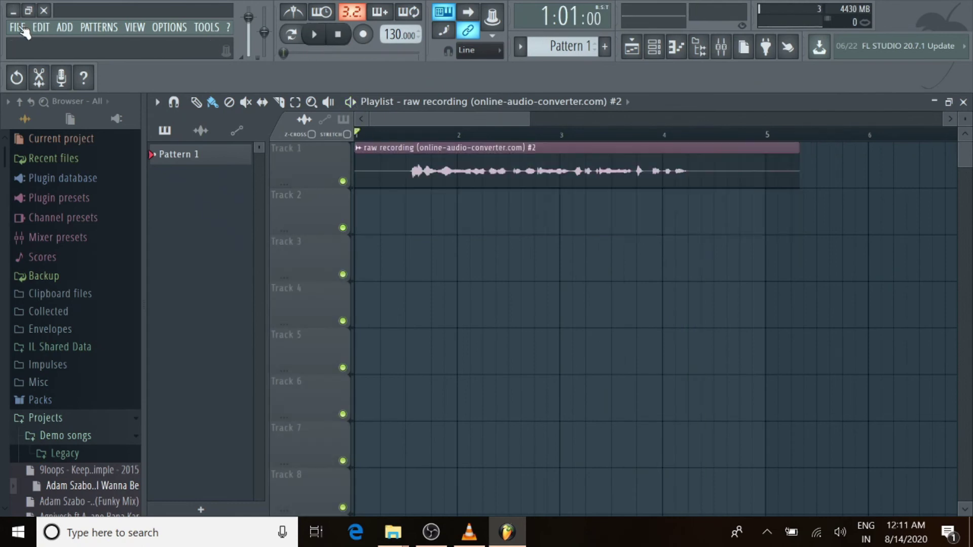
- Export the project as an MP3 file named "final recording" on the desktop
left_click(18, 28)
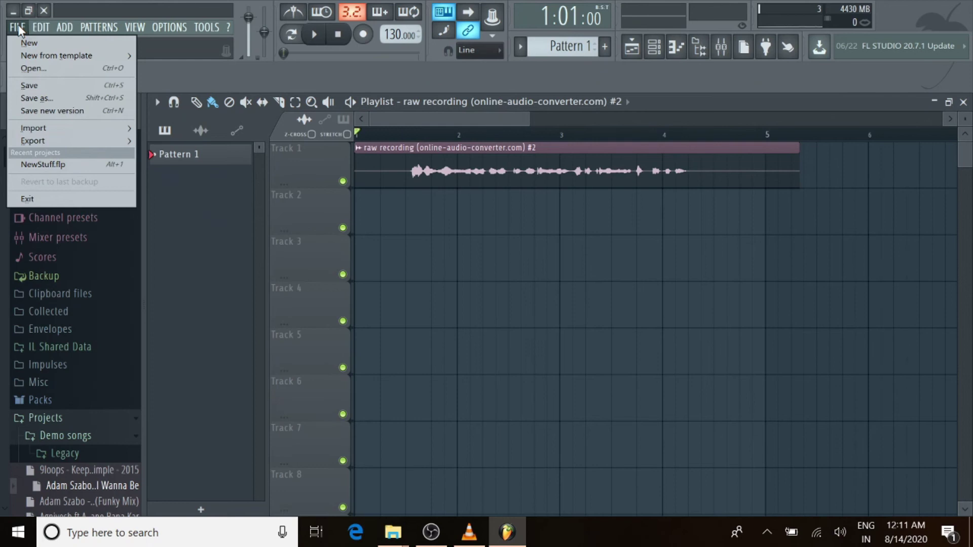
mouse_move(27, 144)
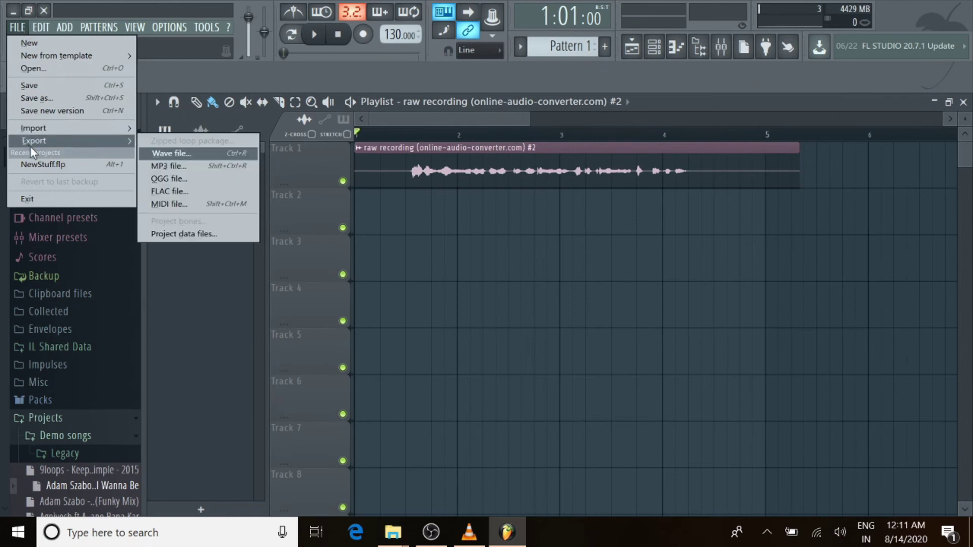
left_click(169, 163)
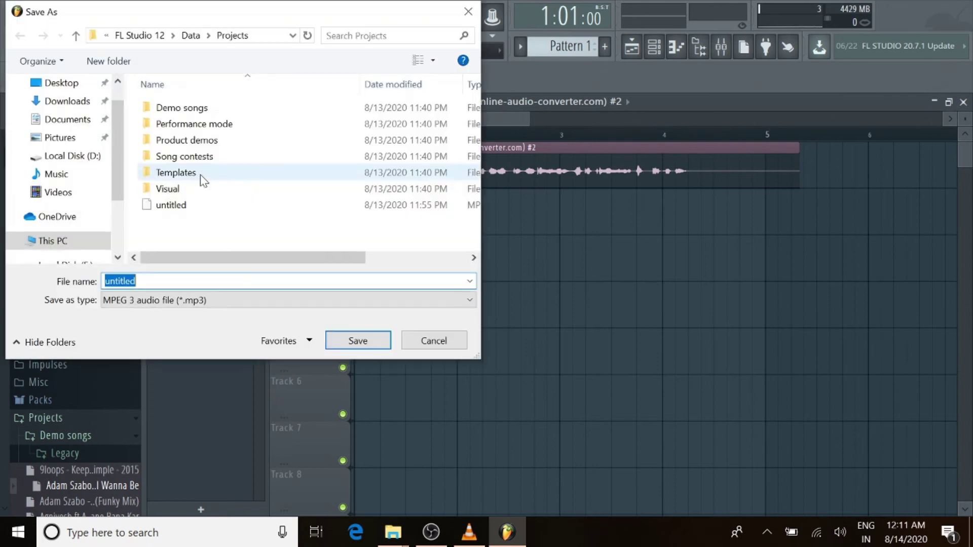
type("final recording")
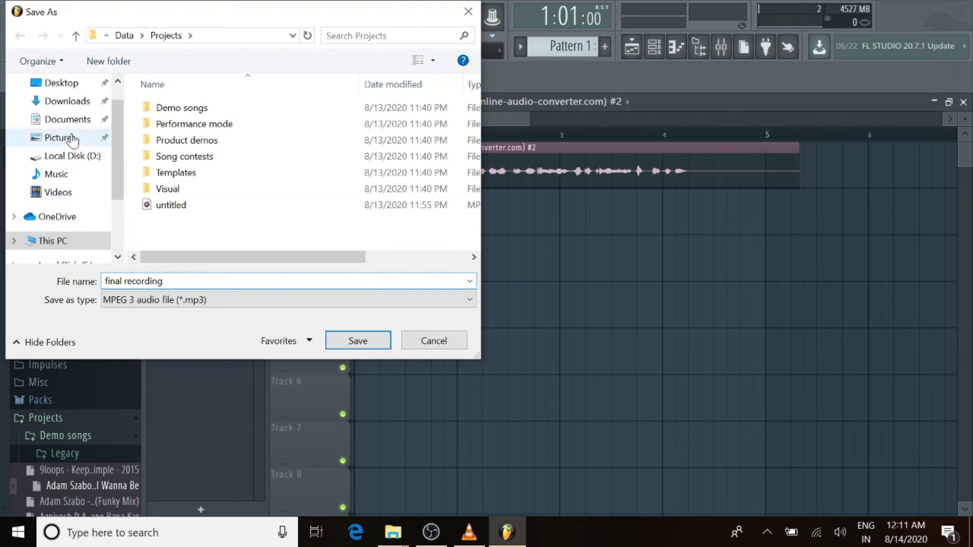
left_click(71, 84)
left_click(355, 341)
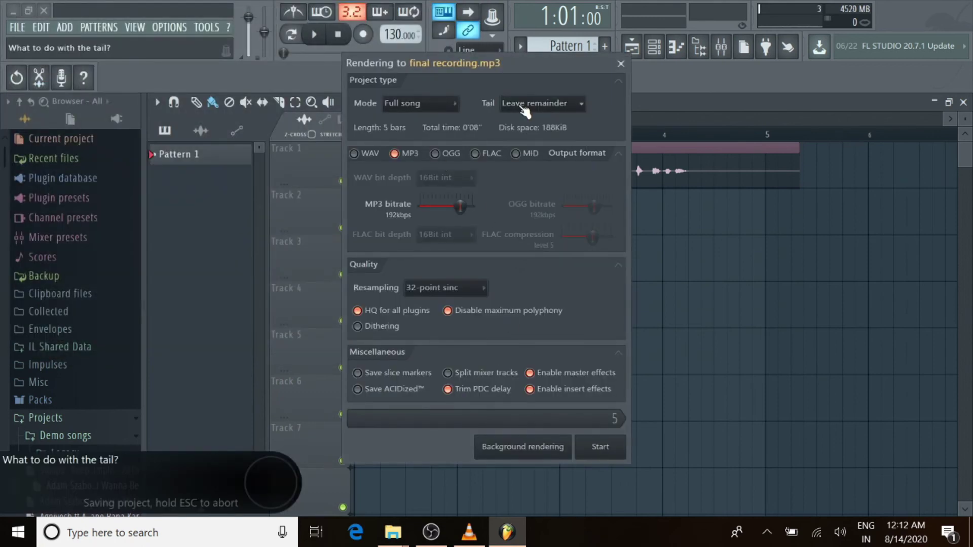
- Keep MP3 as the output format and start rendering the full song
left_click(396, 155)
left_click(396, 154)
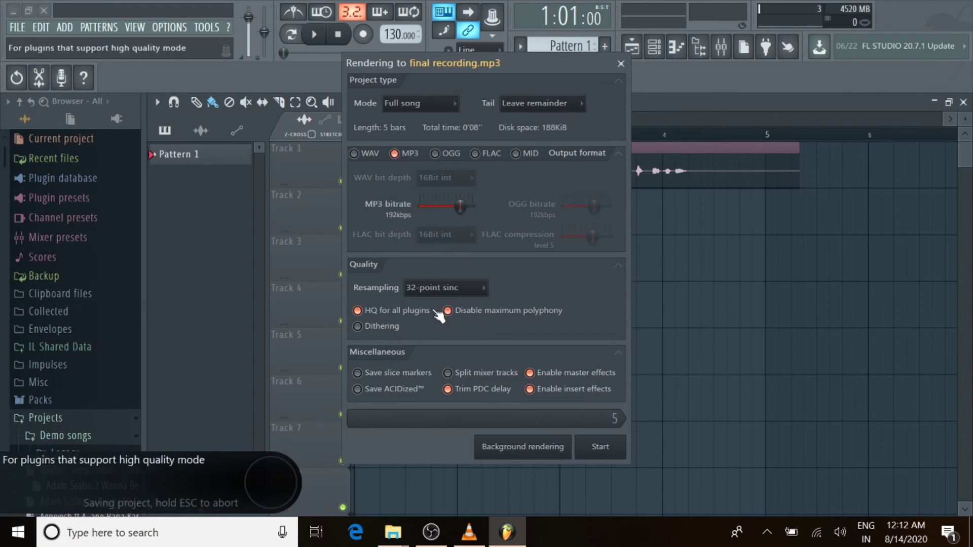
left_click(611, 453)
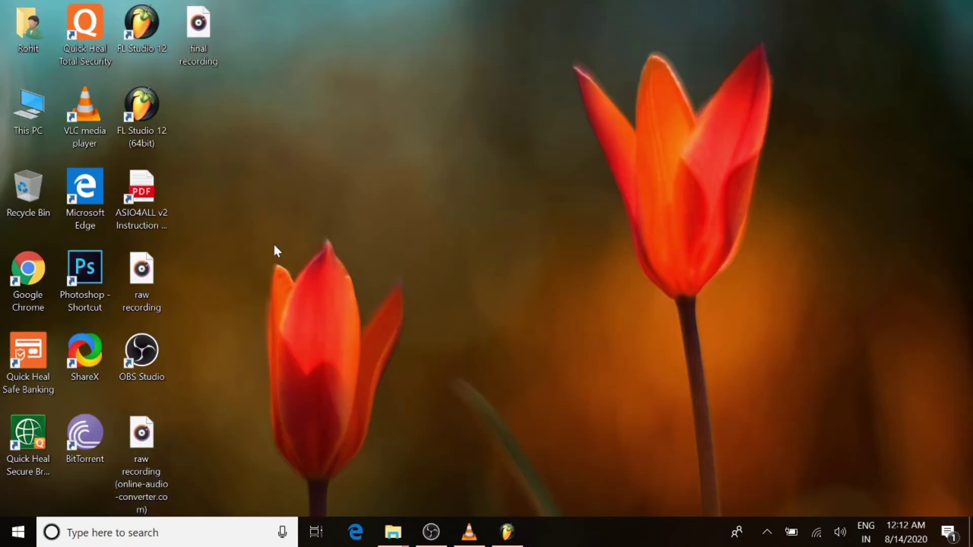
- Switch to VLC media player and play "final recording" from the desktop, followed by the converted raw recording for comparison
left_click(198, 31)
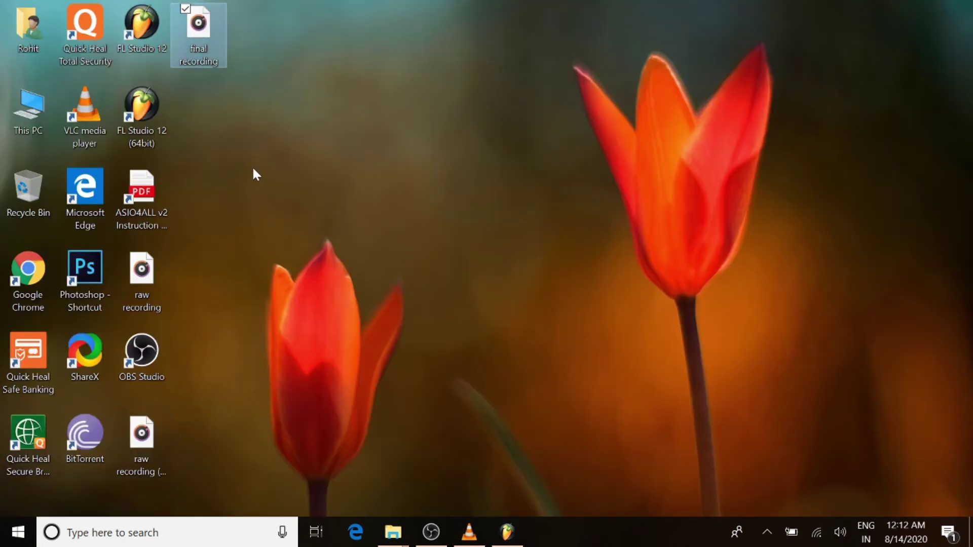
left_click(469, 532)
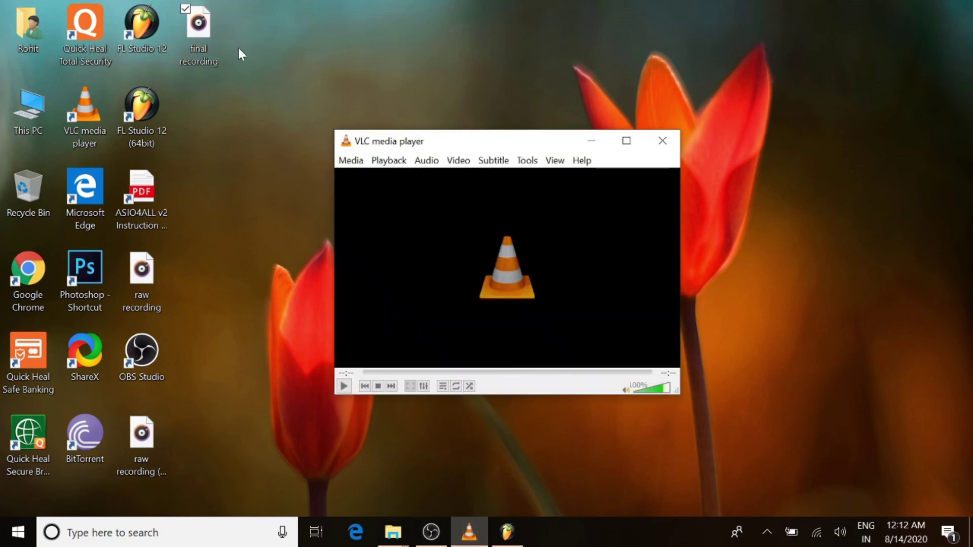
left_click_drag(203, 29, 446, 239)
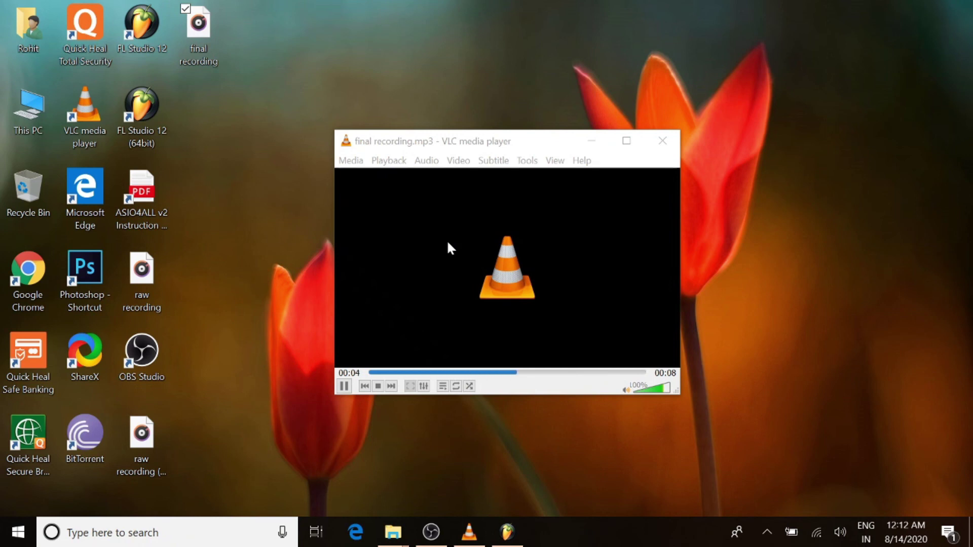
left_click_drag(141, 438, 471, 296)
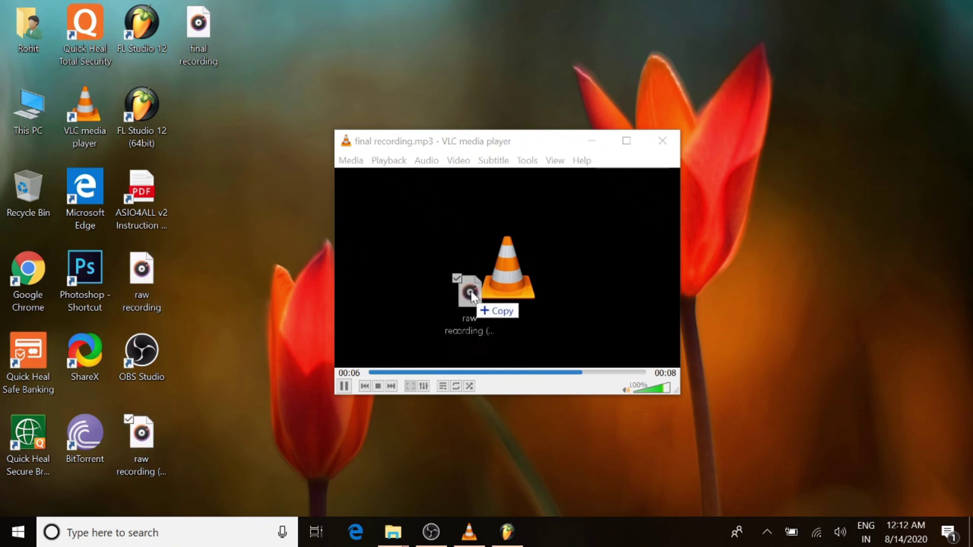
left_click_drag(472, 297, 471, 296)
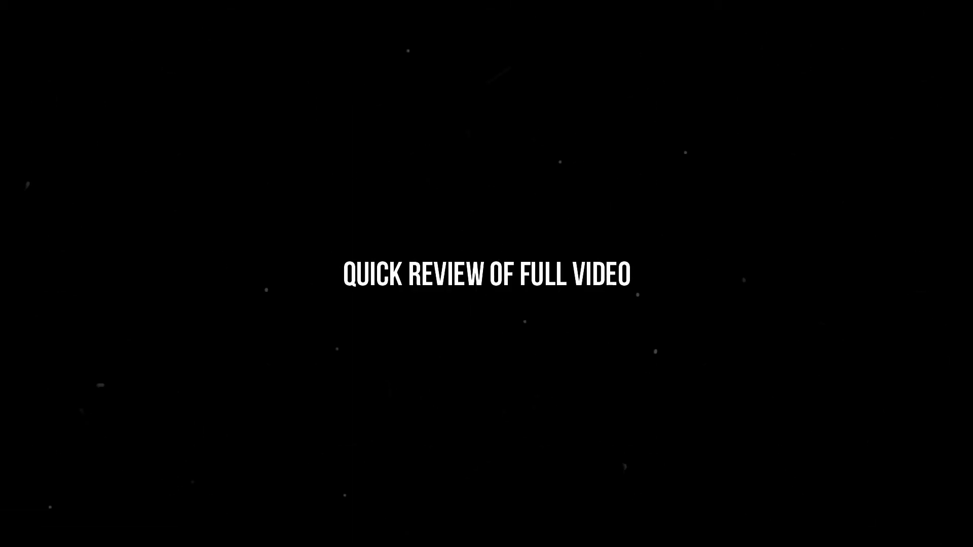